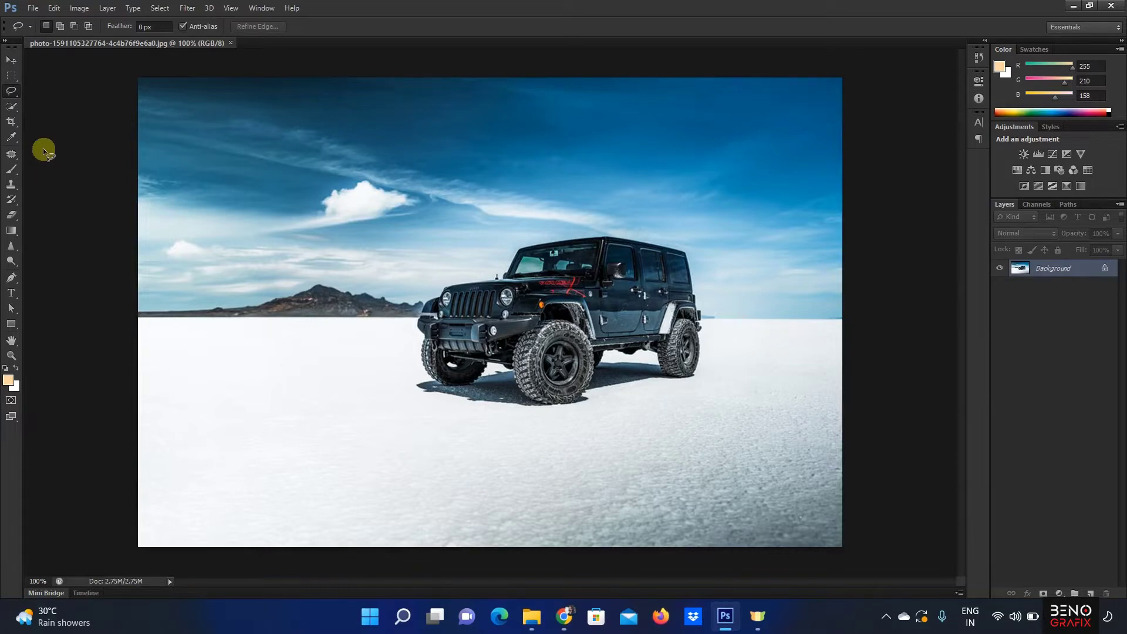
- Select the dark sky in the photo's upper-left corner with the Quick Selection tool and a 33 px brush
{"action": "left_click", "coordinate": [10, 92]}
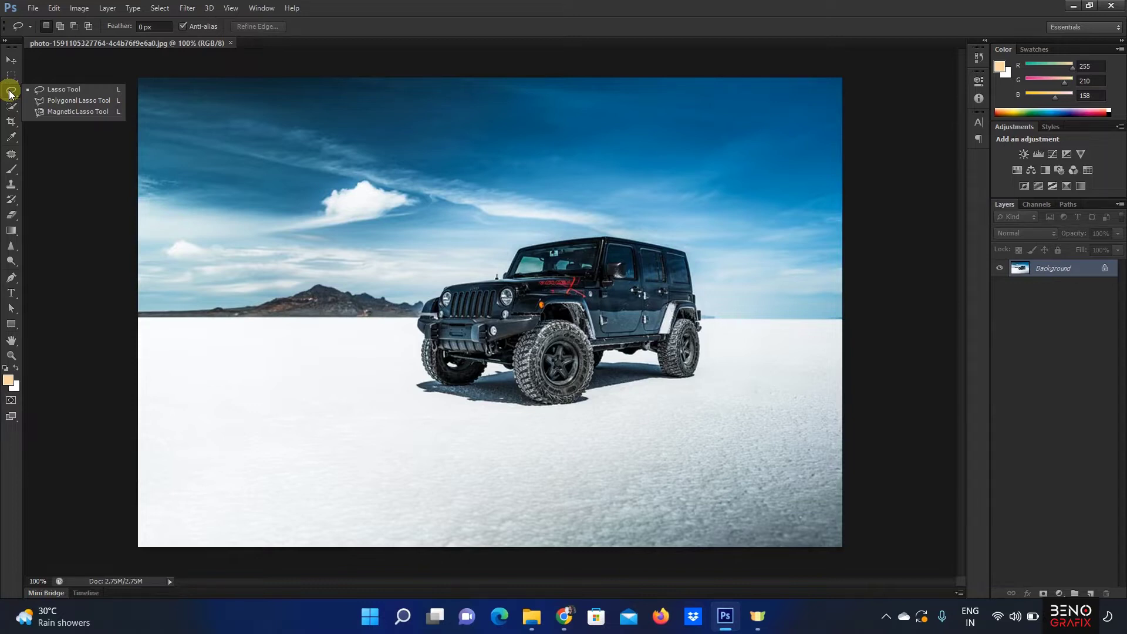
{"action": "left_click", "coordinate": [10, 108]}
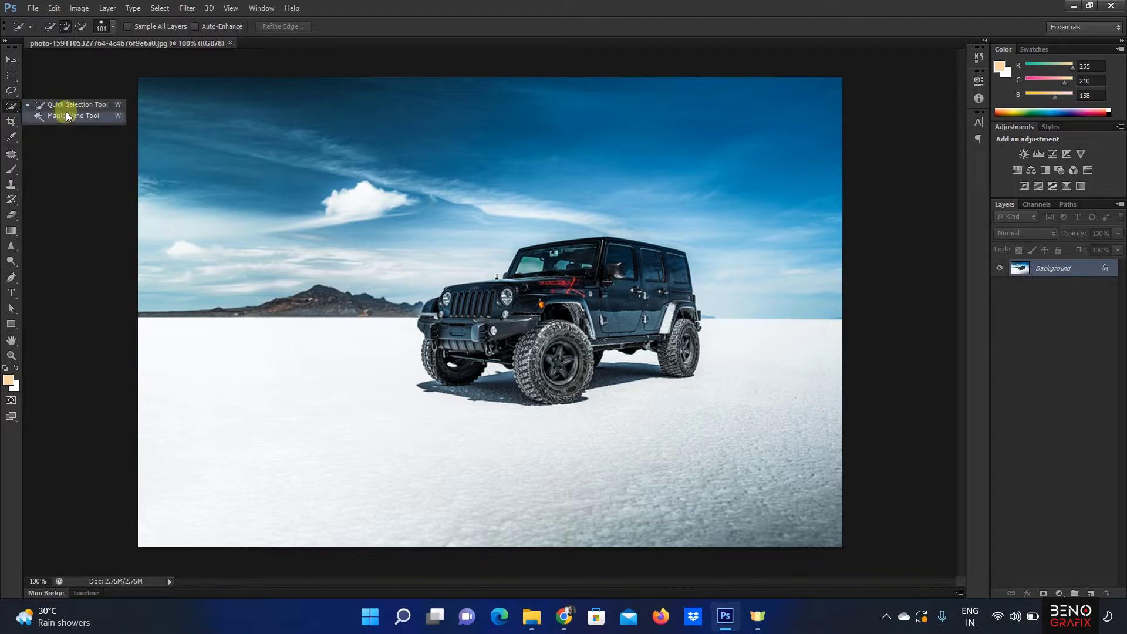
{"action": "left_click", "coordinate": [98, 104]}
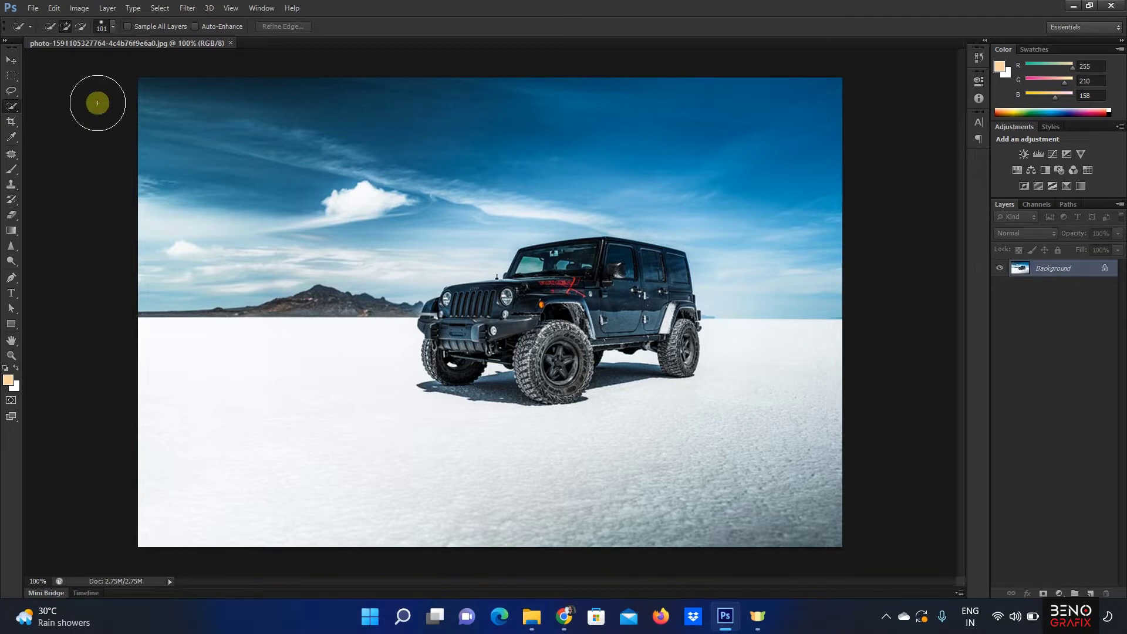
{"action": "left_click", "coordinate": [12, 105]}
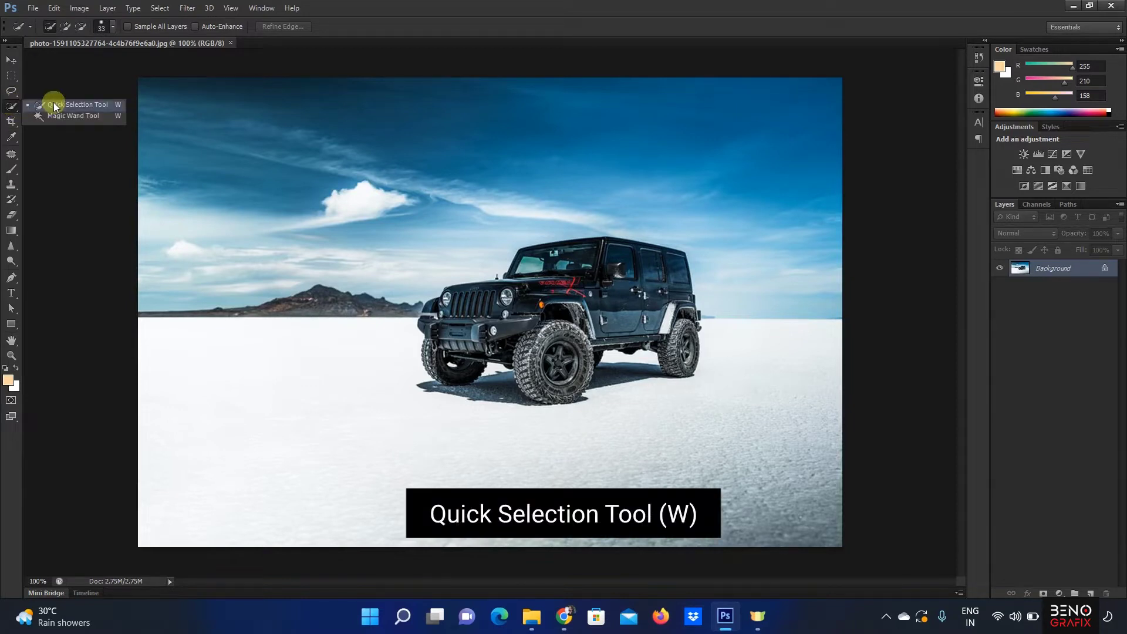
{"action": "left_click", "coordinate": [54, 102]}
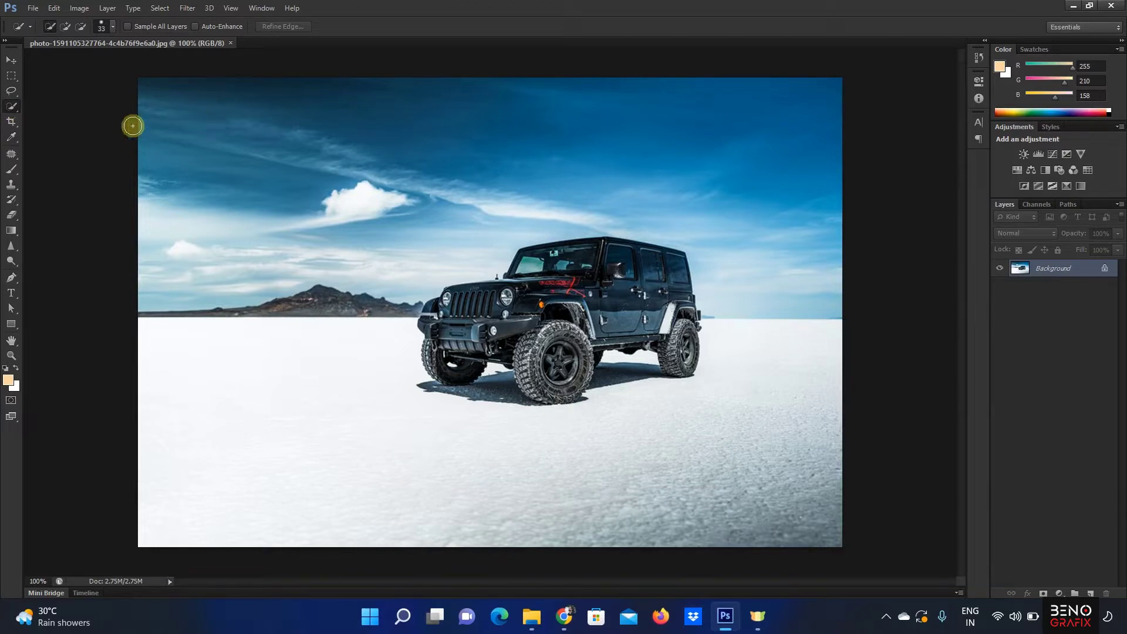
{"action": "left_click_drag", "start_coordinate": [267, 153], "coordinate": [245, 163]}
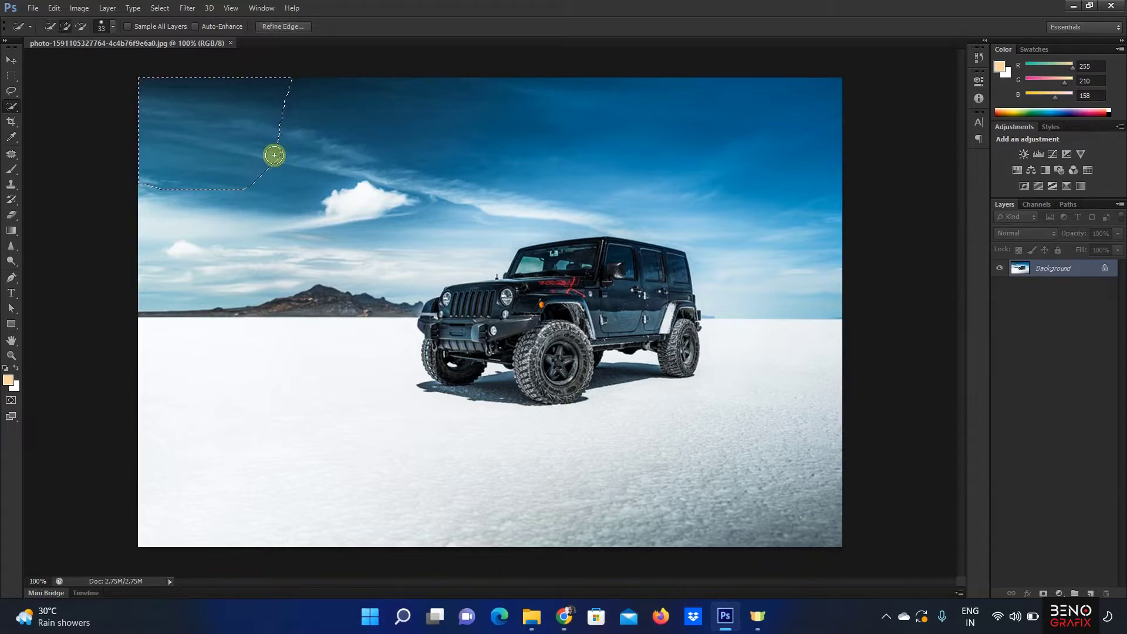
{"action": "left_click_drag", "start_coordinate": [340, 151], "coordinate": [359, 153]}
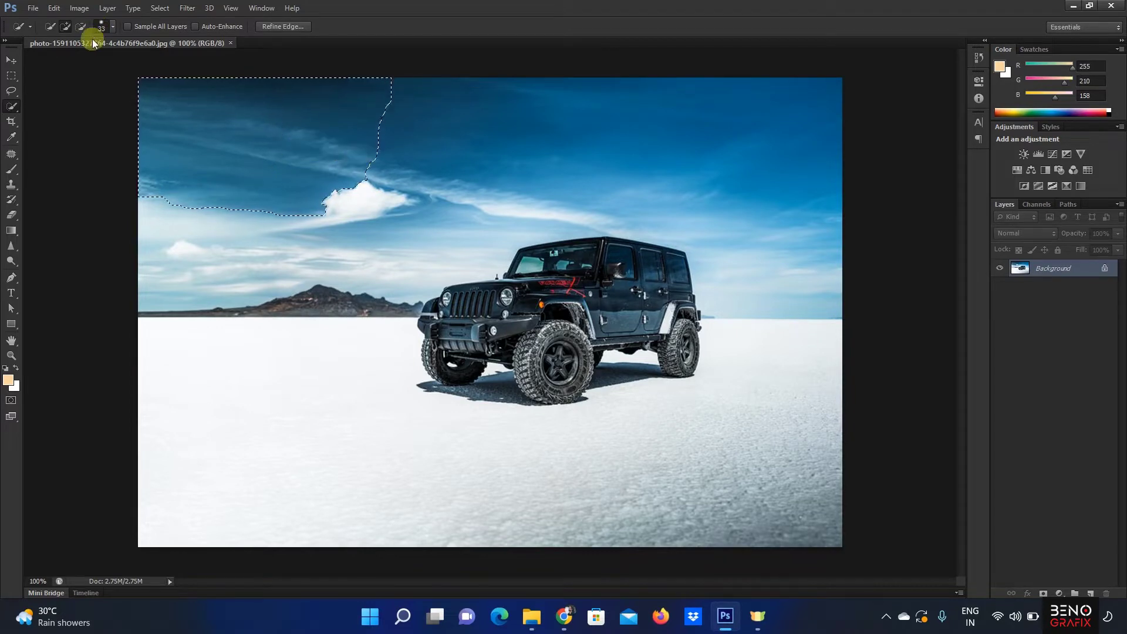
- Subtract the dark sky along the selection's right edge above the small cloud with the Quick Selection tool
{"action": "left_click", "coordinate": [51, 28]}
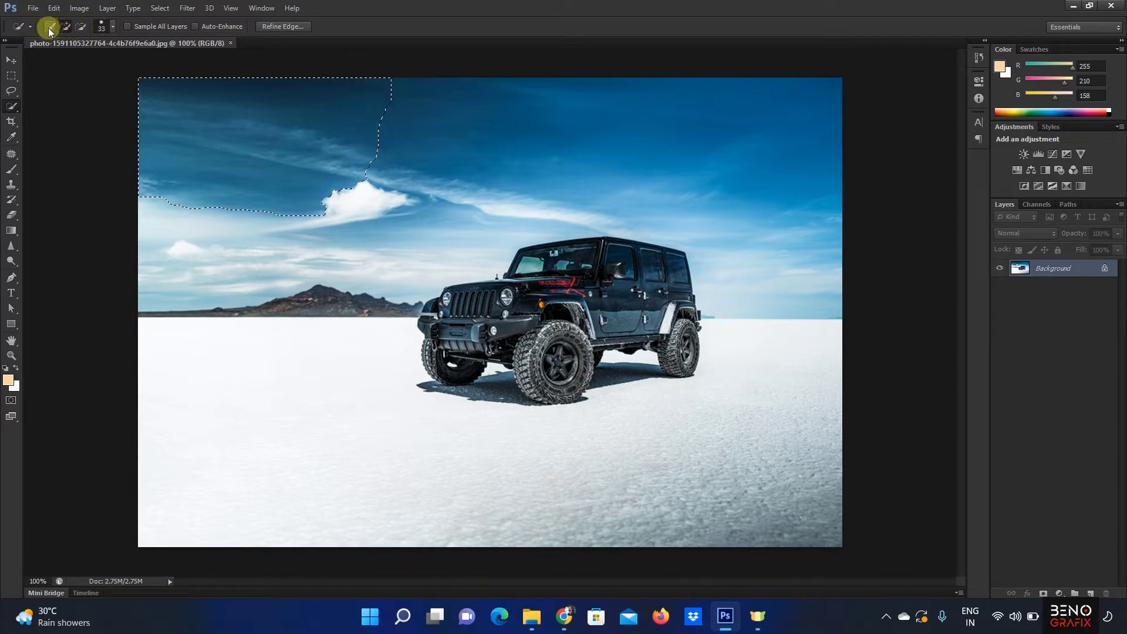
{"action": "left_click", "coordinate": [65, 28]}
{"action": "left_click", "coordinate": [81, 29]}
{"action": "left_click", "coordinate": [67, 27]}
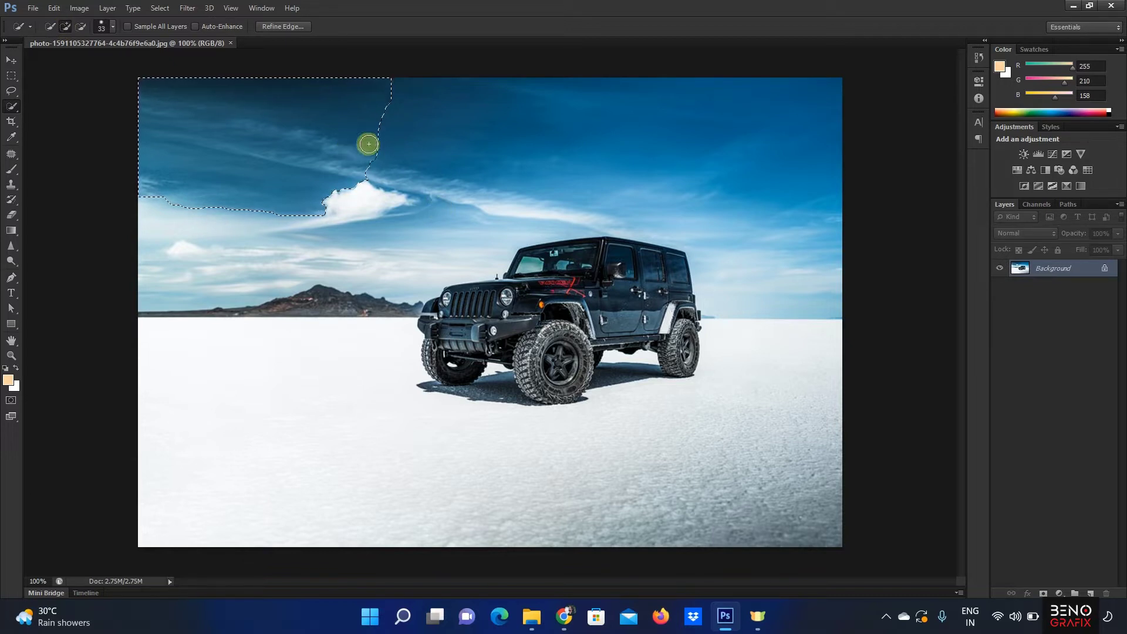
{"action": "left_click", "coordinate": [83, 27]}
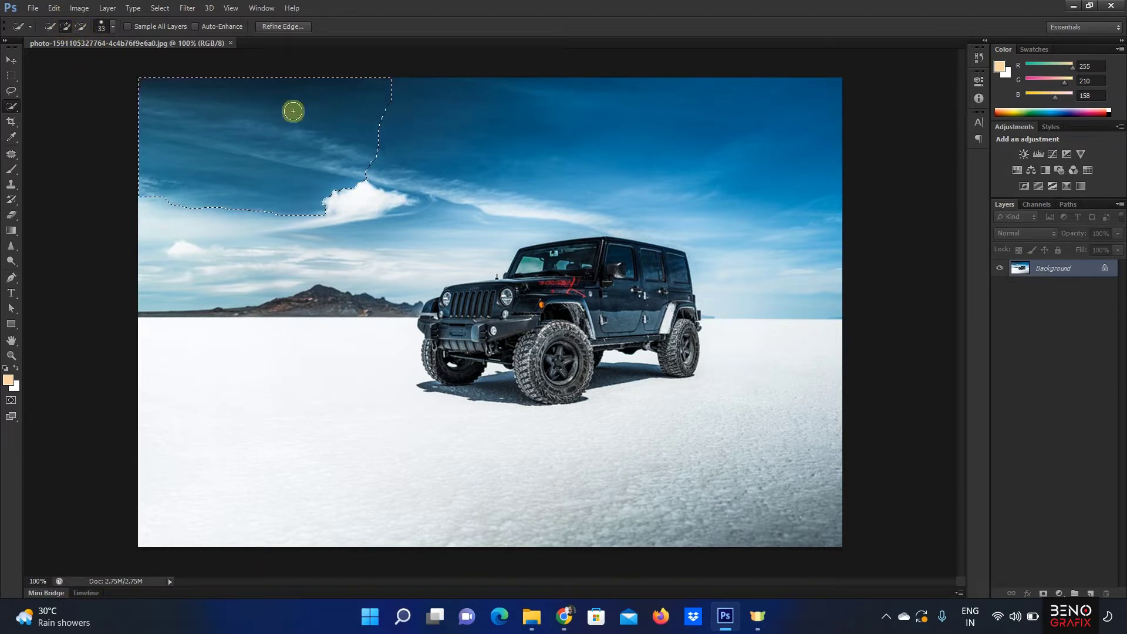
{"action": "left_click", "coordinate": [82, 27]}
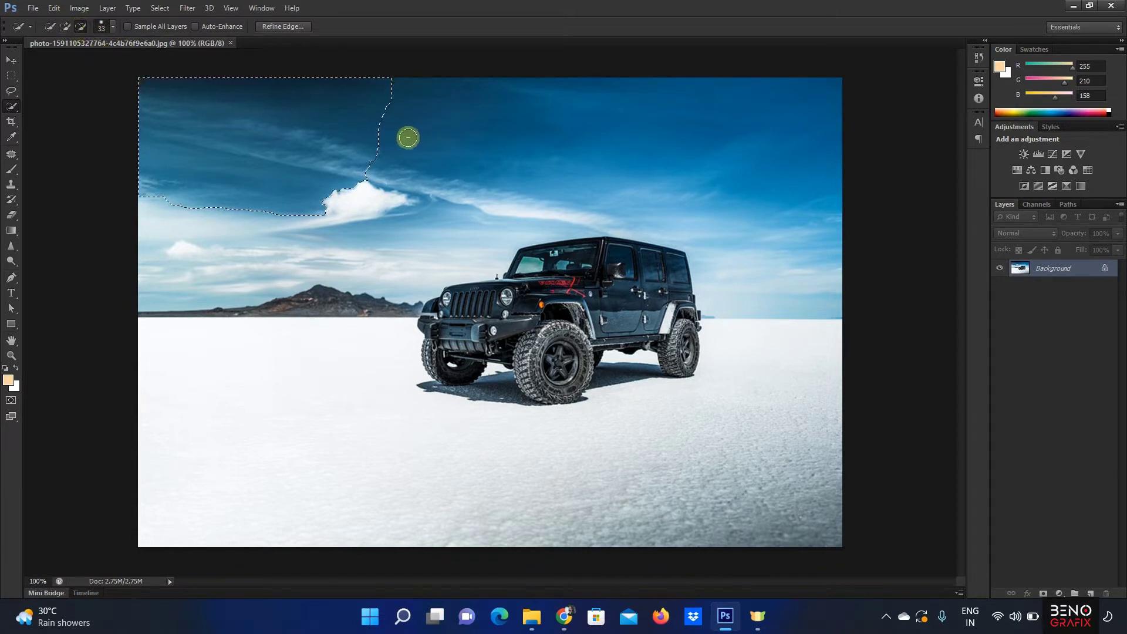
{"action": "mouse_move", "coordinate": [378, 138]}
{"action": "left_mouse_down"}
{"action": "mouse_move", "coordinate": [347, 139]}
{"action": "mouse_move", "coordinate": [395, 124]}
{"action": "mouse_move", "coordinate": [345, 122]}
{"action": "mouse_move", "coordinate": [359, 110]}
{"action": "mouse_move", "coordinate": [357, 92]}
{"action": "mouse_move", "coordinate": [317, 94]}
{"action": "left_mouse_up"}
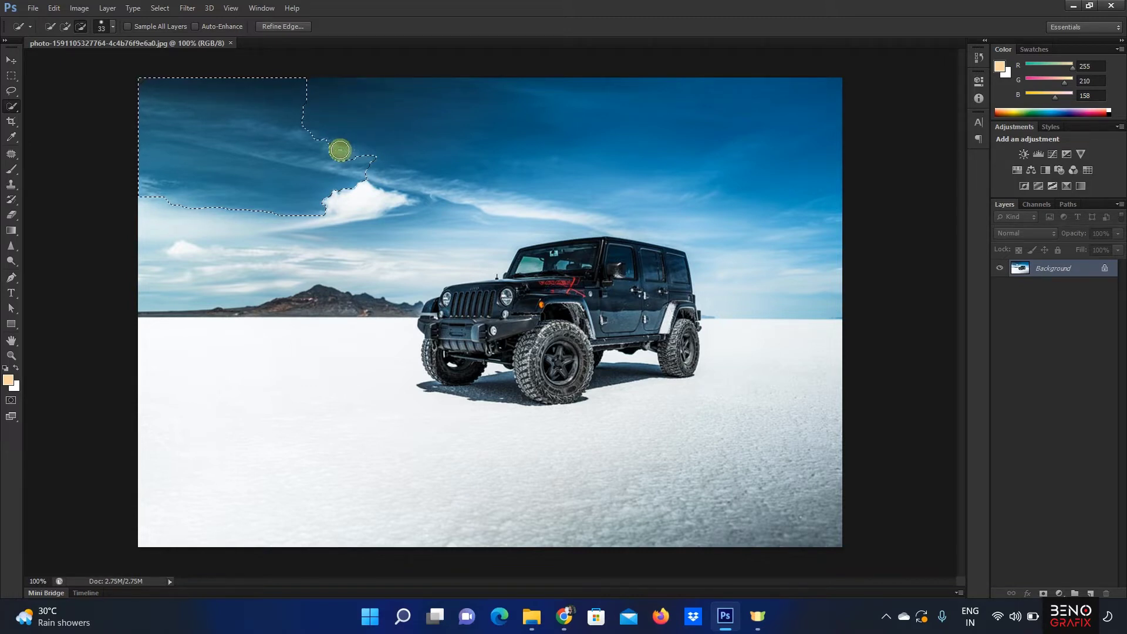
{"action": "left_click", "coordinate": [502, 139]}
- Enlarge the selection brush to 187 px and subtract more of the sky at the selection's upper-right edge
{"action": "left_click", "coordinate": [112, 27]}
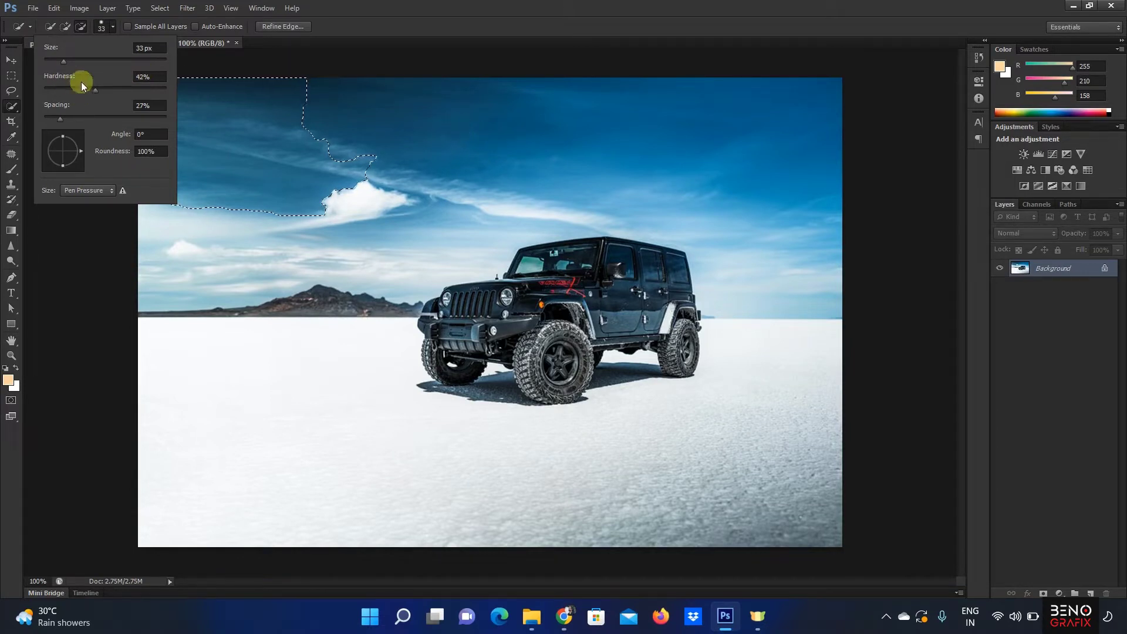
{"action": "left_click_drag", "start_coordinate": [62, 61], "coordinate": [105, 63]}
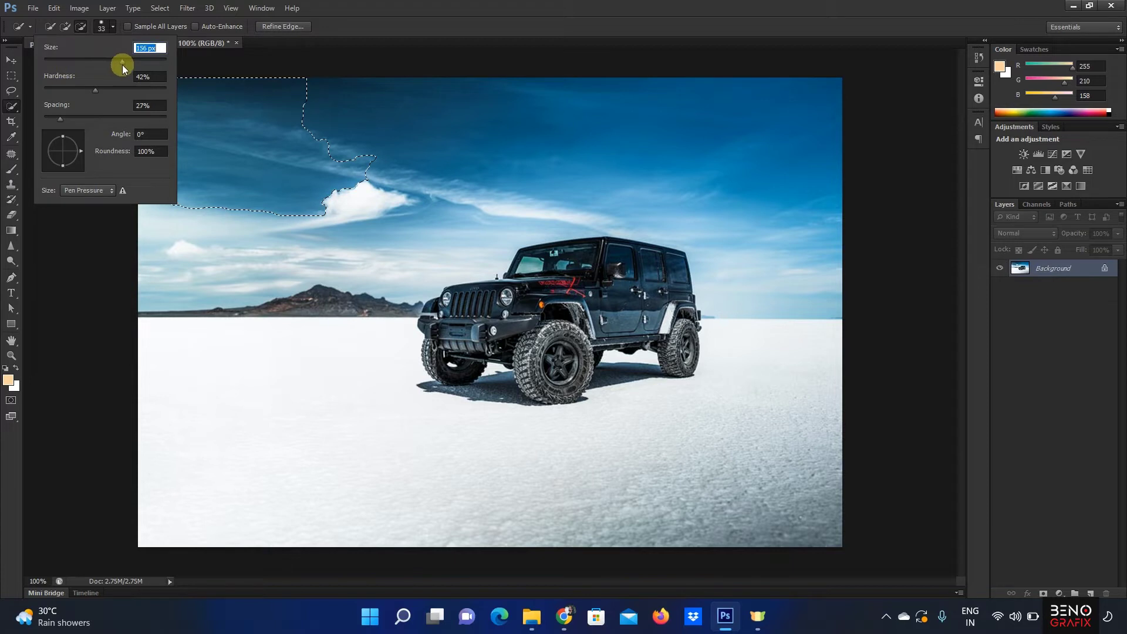
{"action": "left_click", "coordinate": [317, 59]}
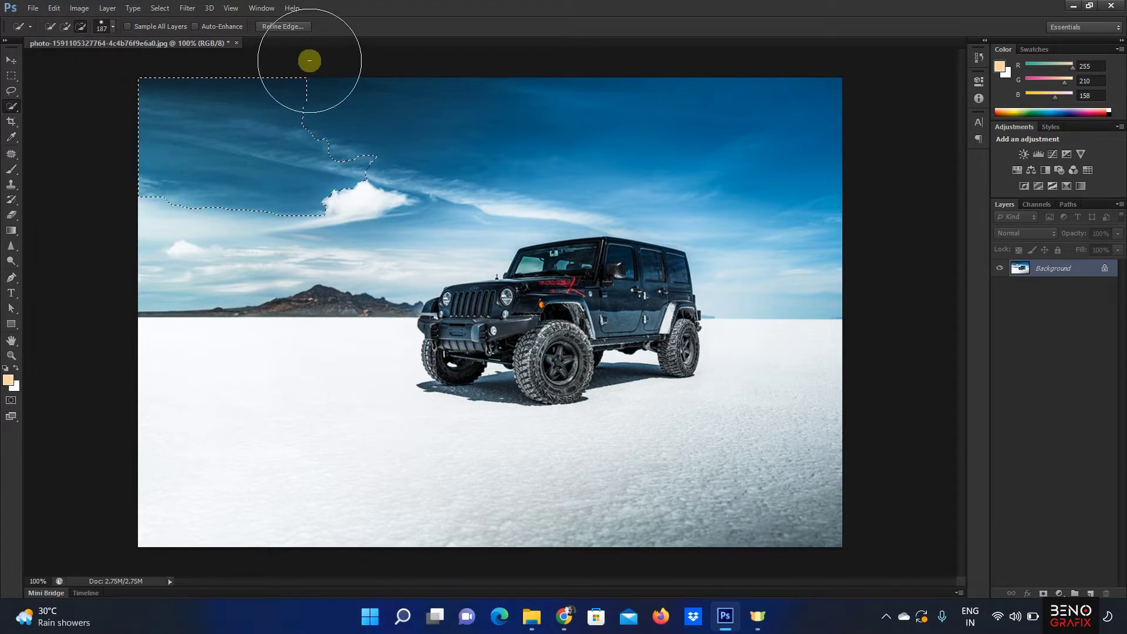
{"action": "left_click", "coordinate": [372, 113]}
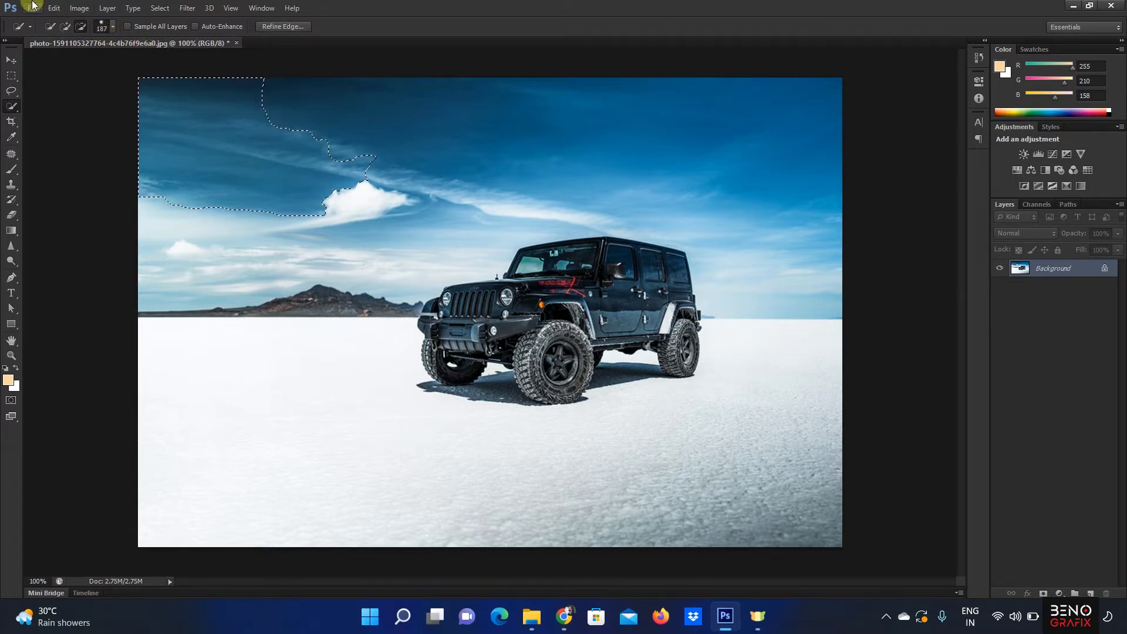
- Add the rest of the sky down to the horizon and around the jeep to the selection, and clear the selection
{"action": "left_click", "coordinate": [66, 27]}
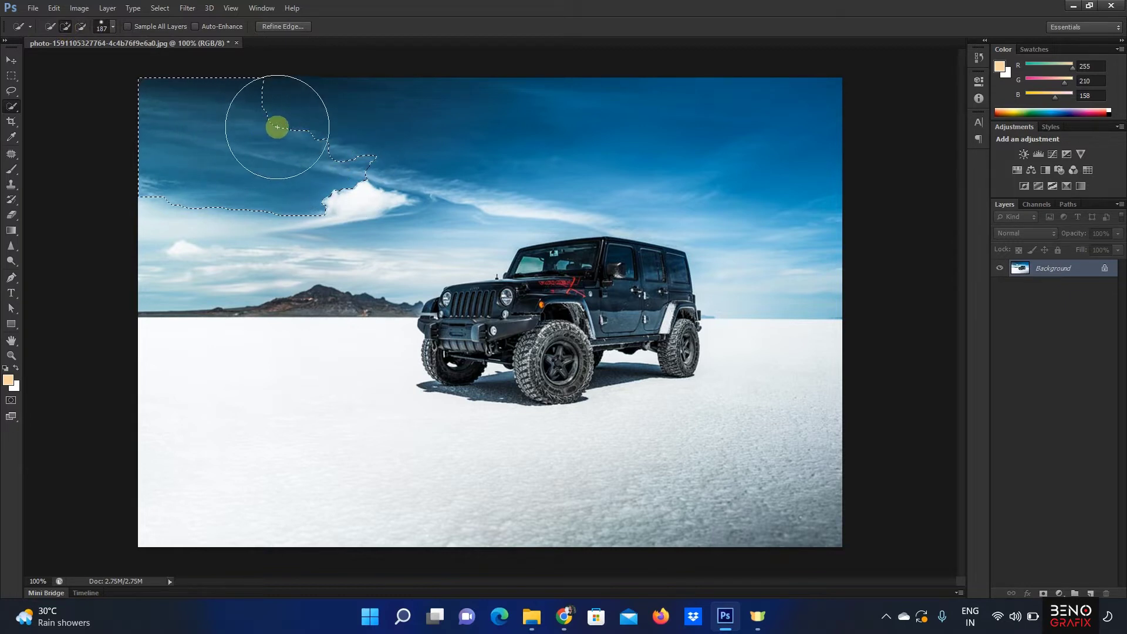
{"action": "mouse_move", "coordinate": [384, 129]}
{"action": "left_mouse_down"}
{"action": "mouse_move", "coordinate": [536, 130]}
{"action": "mouse_move", "coordinate": [800, 214]}
{"action": "left_mouse_up"}
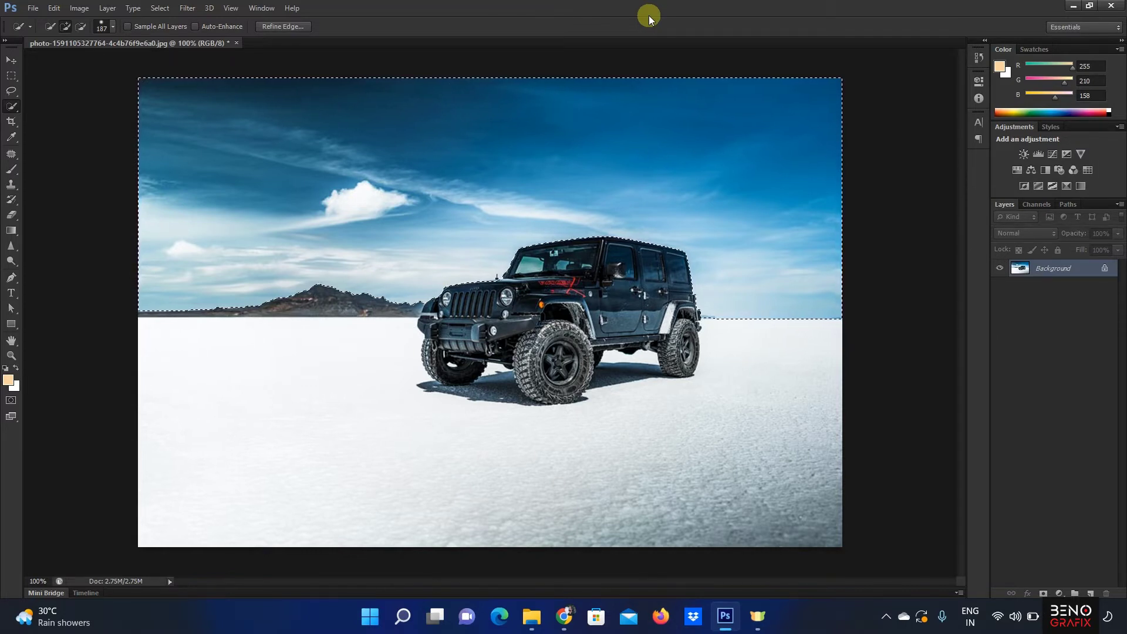
{"action": "key", "text": "ctrl+d"}
- Switch from the Quick Selection tool to the Magic Wand tool
{"action": "right_click", "coordinate": [11, 106]}
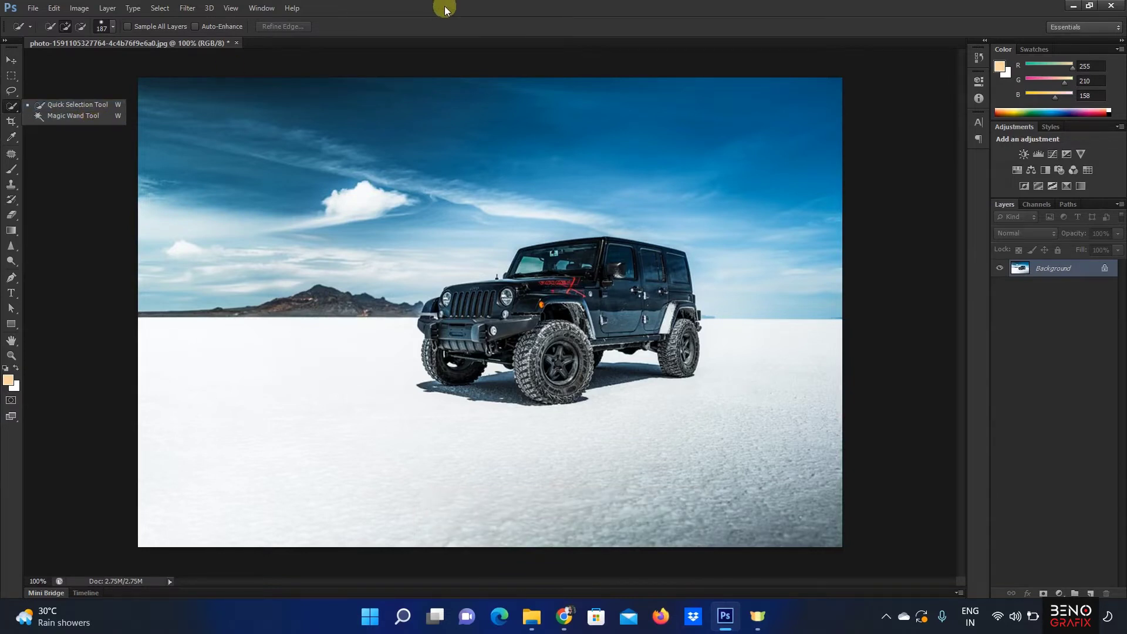
{"action": "key", "text": "shift+w"}
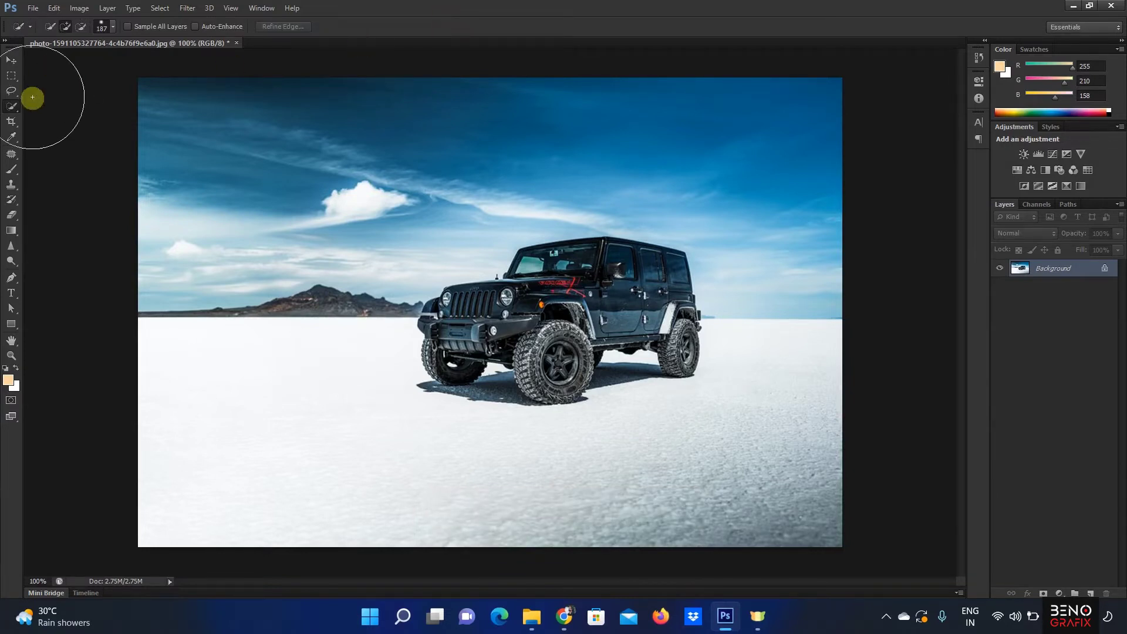
{"action": "key", "text": "shift+w"}
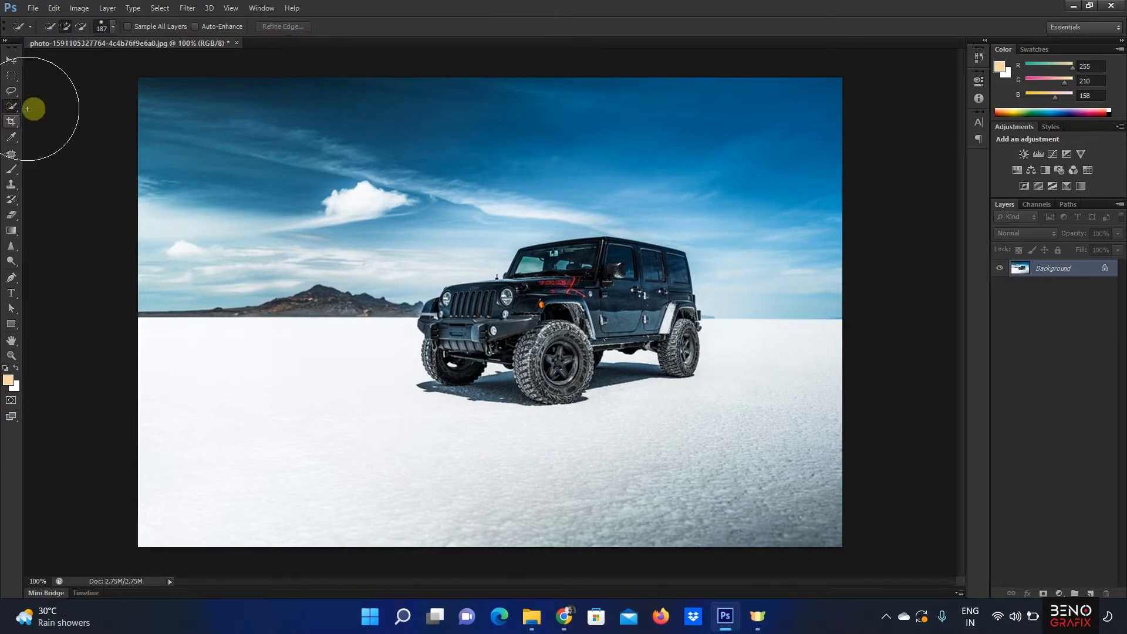
{"action": "key", "text": "shift+w"}
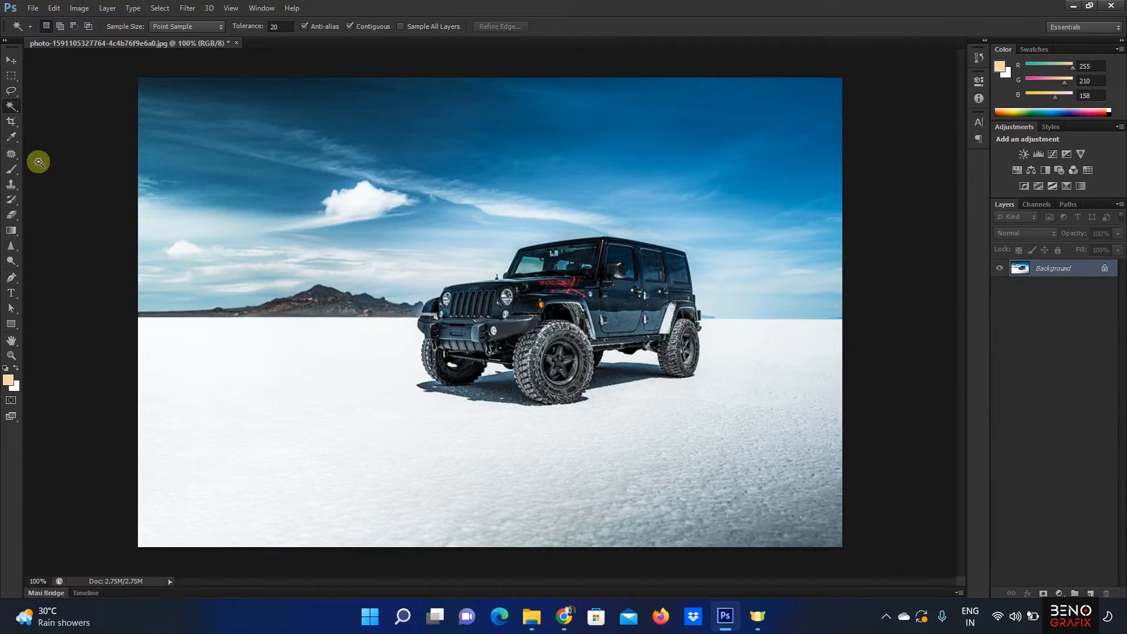
{"action": "left_click", "coordinate": [12, 108]}
{"action": "left_click", "coordinate": [62, 115]}
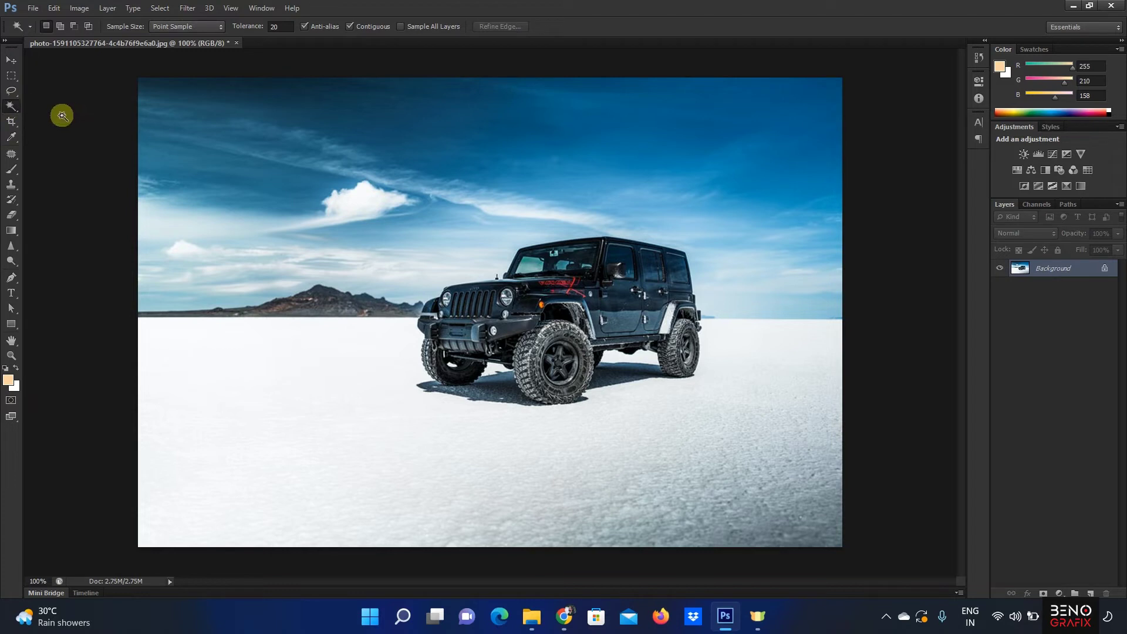
- Select the white ground with the Magic Wand at tolerance 20 and add the greyer areas at its lower-right edge
{"action": "left_click", "coordinate": [322, 439]}
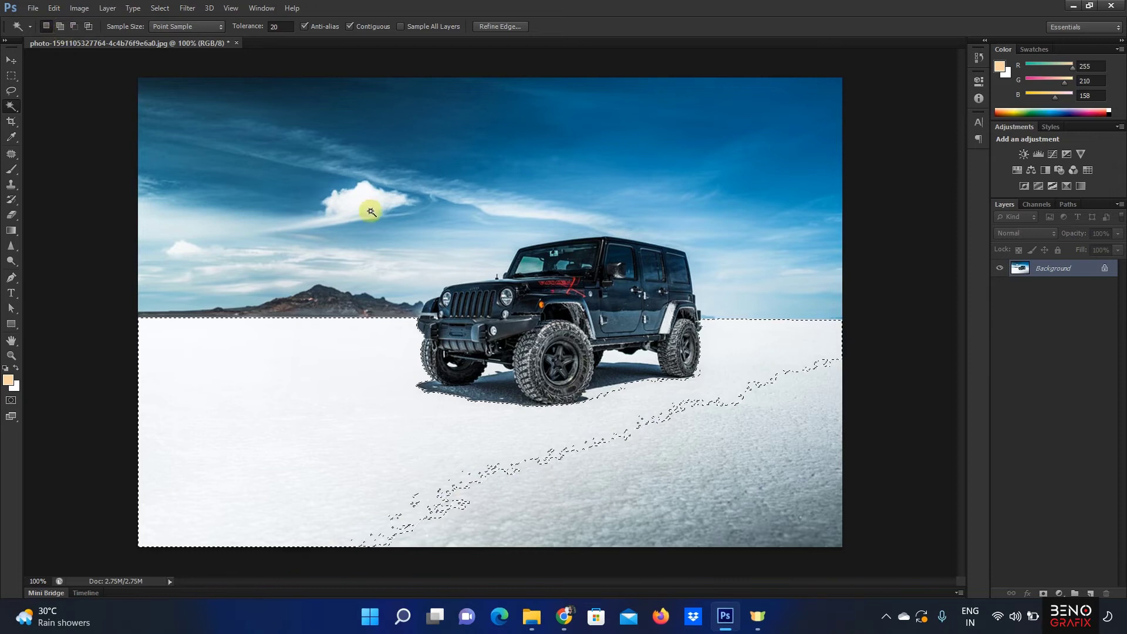
{"action": "left_click", "coordinate": [646, 440], "text": "shift"}
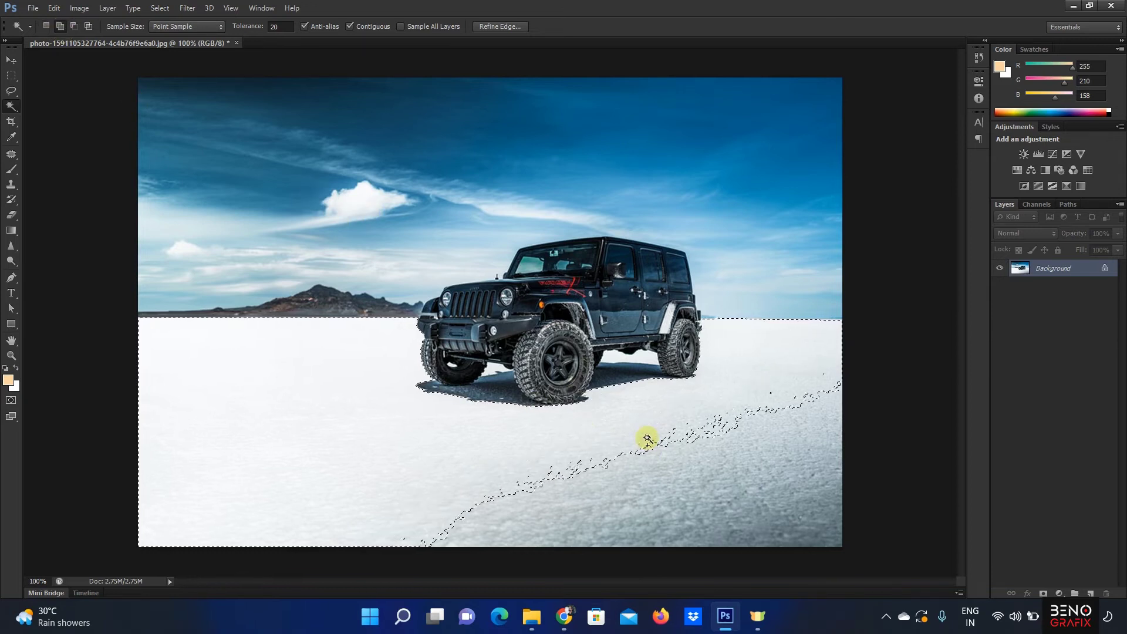
{"action": "left_click", "coordinate": [657, 456], "text": "shift"}
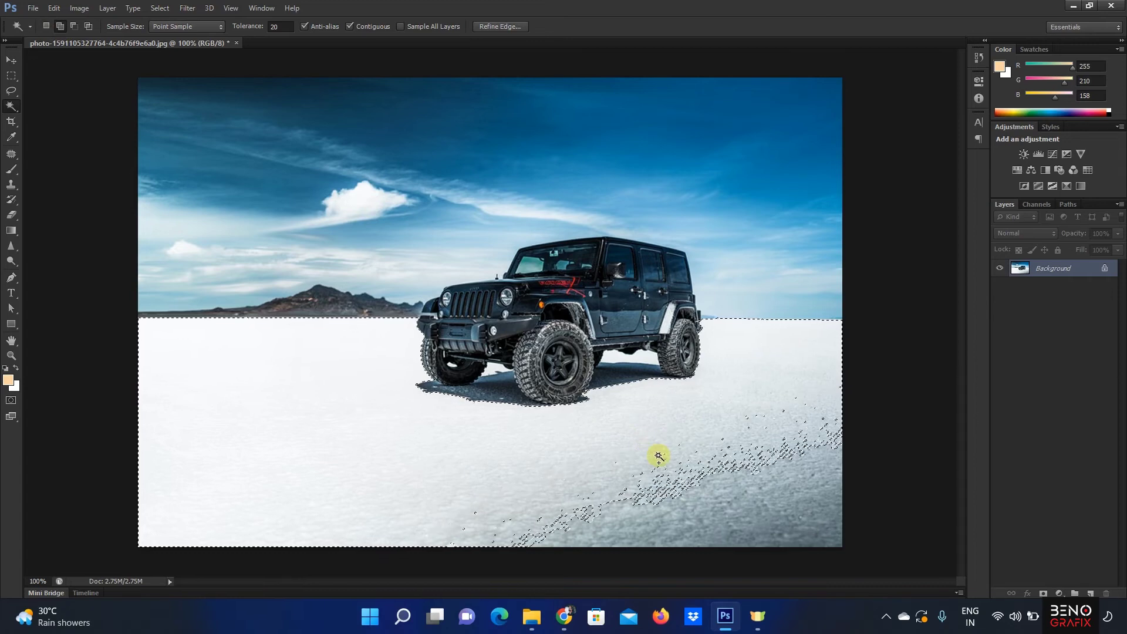
- Subtract the grey patches along the ground selection's lower-right edge with the Magic Wand, and clear the selection
{"action": "left_click", "coordinate": [75, 26]}
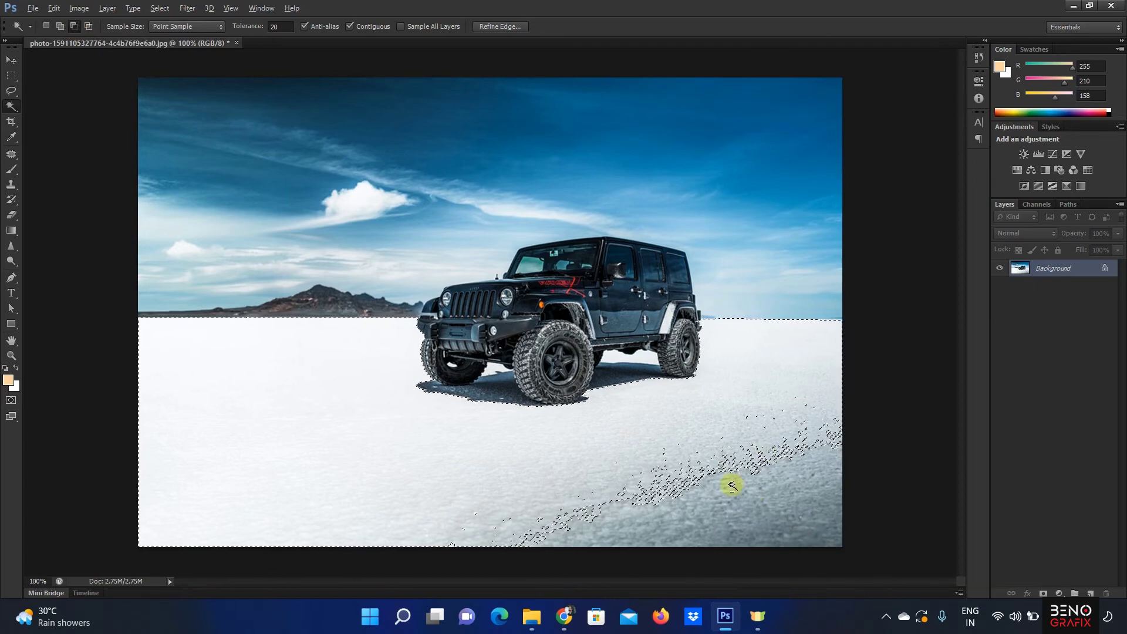
{"action": "left_click", "coordinate": [717, 473]}
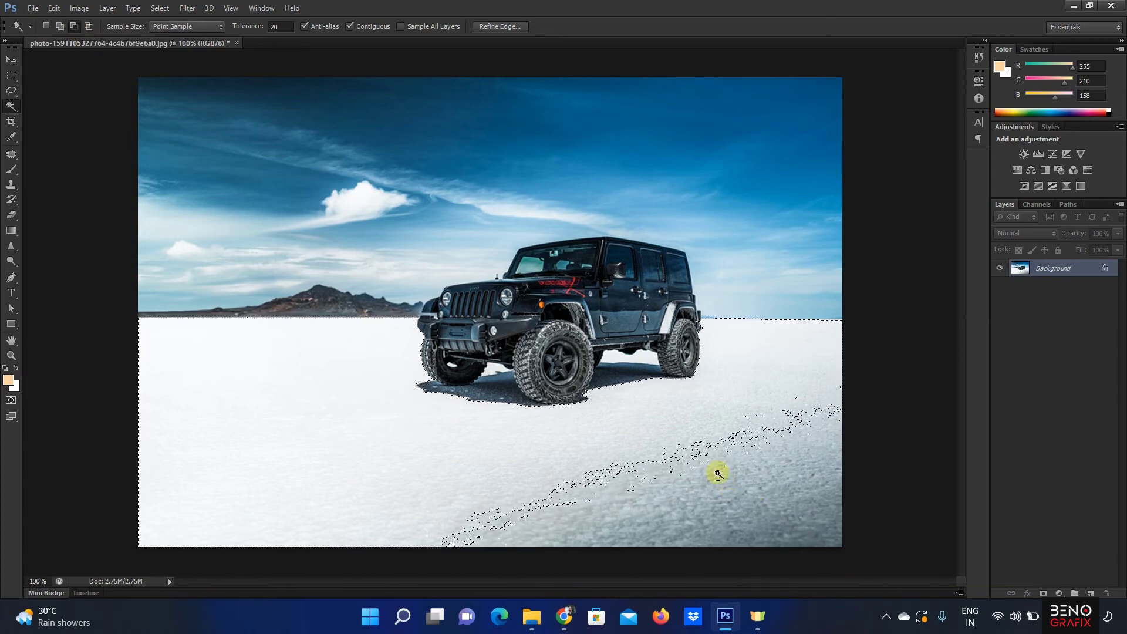
{"action": "left_click", "coordinate": [683, 467]}
{"action": "left_click", "coordinate": [641, 466]}
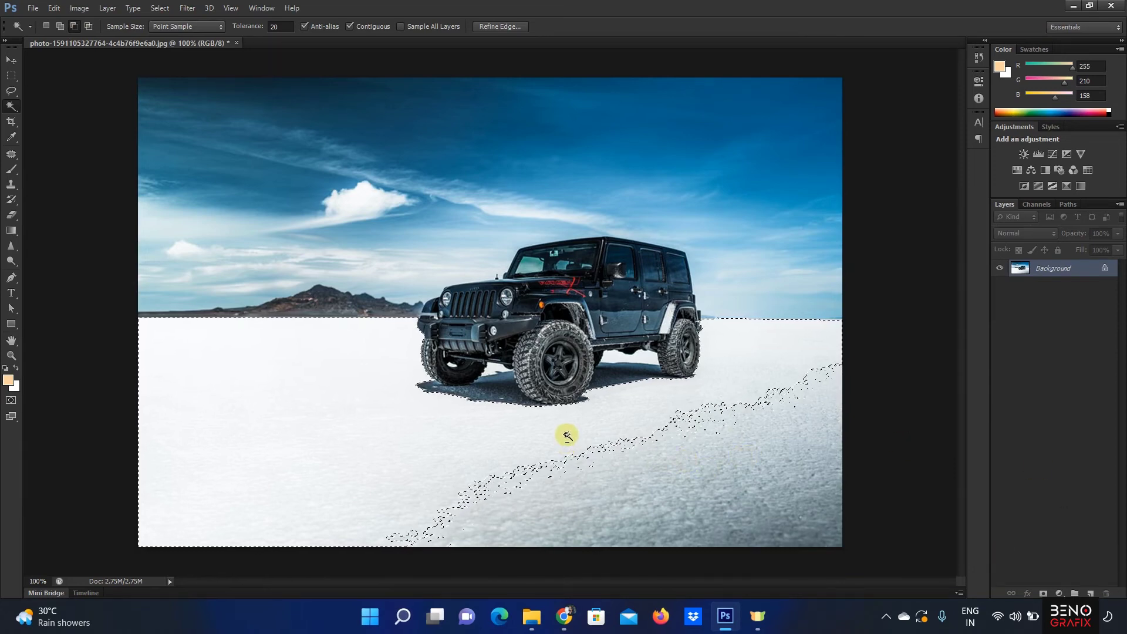
{"action": "key", "text": "ctrl+d"}
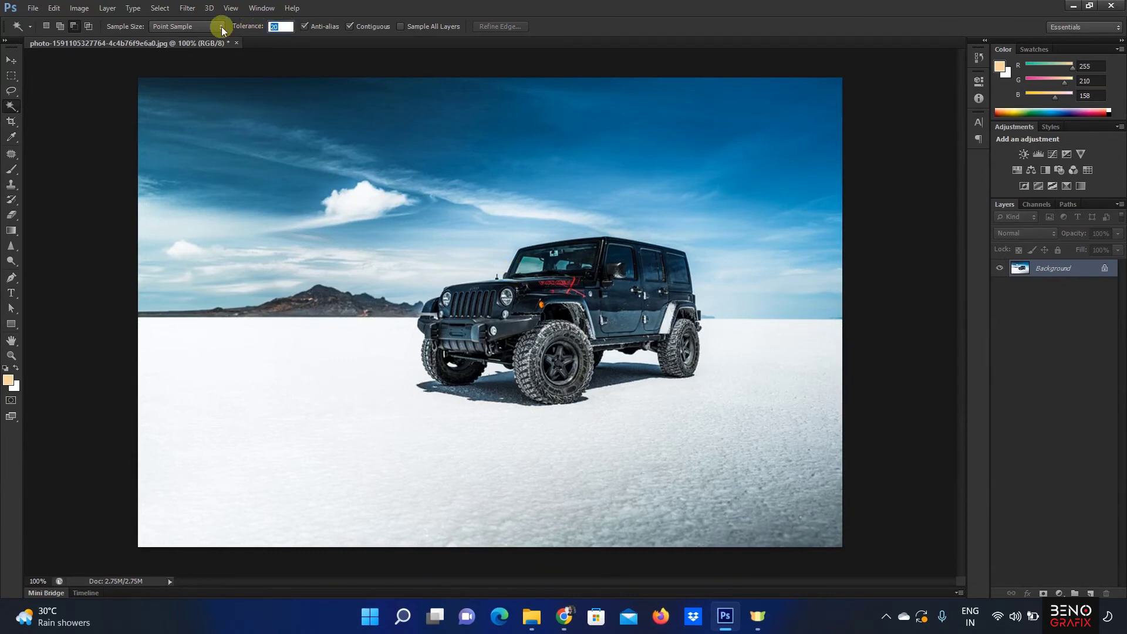
- Set the Magic Wand tolerance to 50 and select the white ground in front of the jeep
{"action": "left_click_drag", "start_coordinate": [283, 25], "coordinate": [265, 27]}
{"action": "type", "text": "50"}
{"action": "key", "text": "Return"}
{"action": "left_click", "coordinate": [396, 433]}
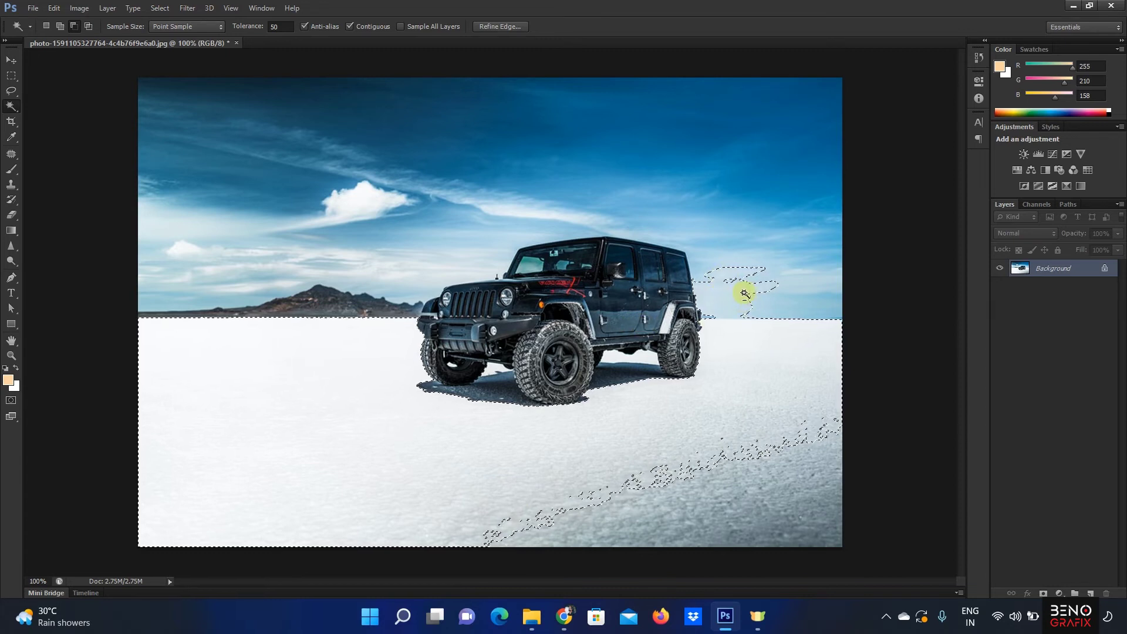
- Raise the Magic Wand tolerance to 100 and replace the selection with a fresh one sampled from the white ground
{"action": "double_click", "coordinate": [274, 27]}
{"action": "type", "text": "100"}
{"action": "key", "text": "Return"}
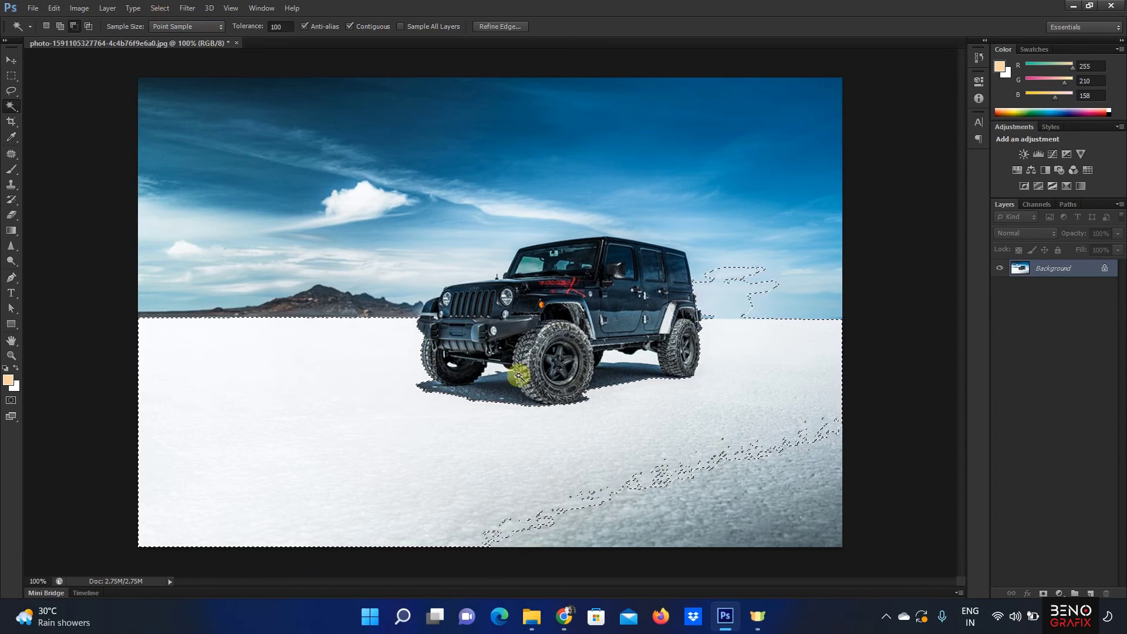
{"action": "key", "text": "ctrl+d"}
{"action": "left_click", "coordinate": [476, 450]}
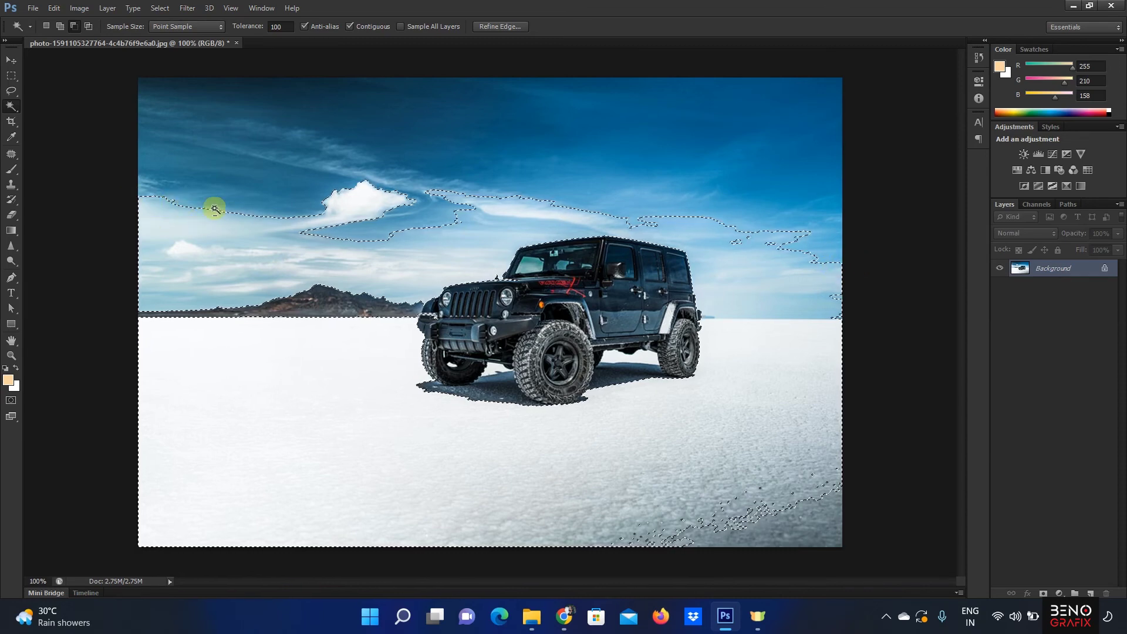
- Set the Magic Wand tolerance back to 20 and clear the selection
{"action": "left_click", "coordinate": [277, 26]}
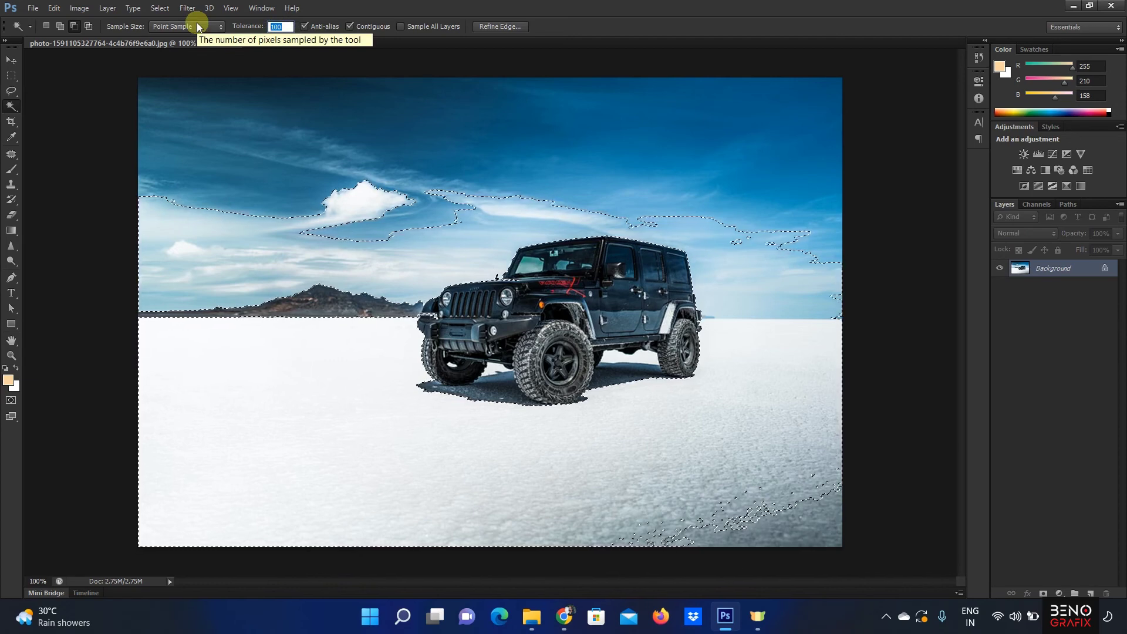
{"action": "type", "text": "20"}
{"action": "key", "text": "Return"}
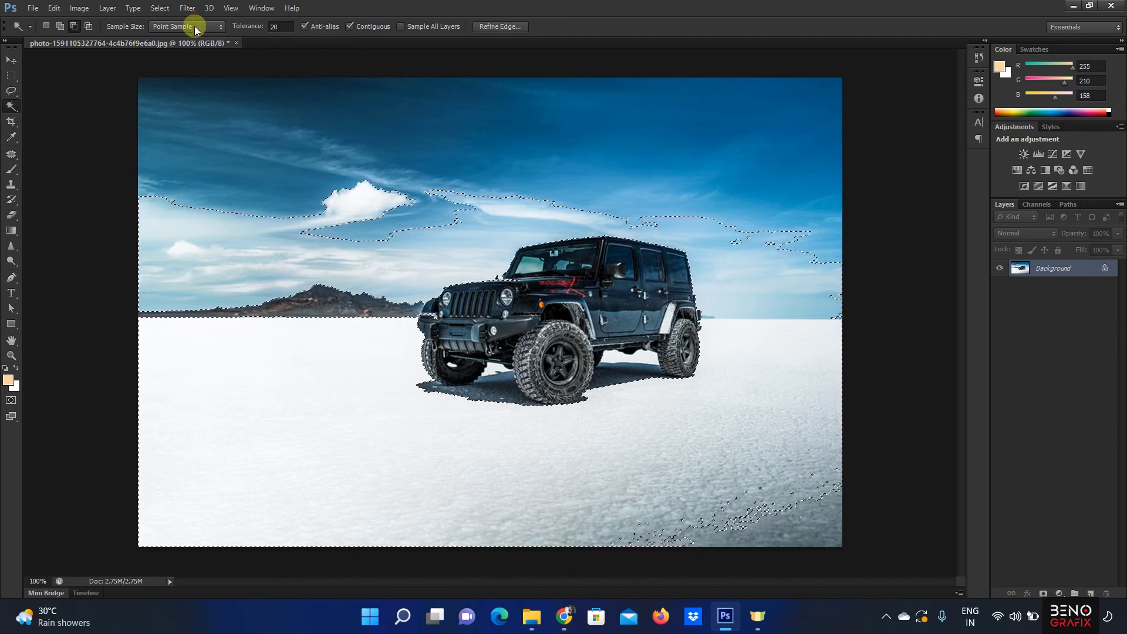
{"action": "key", "text": "ctrl+d"}
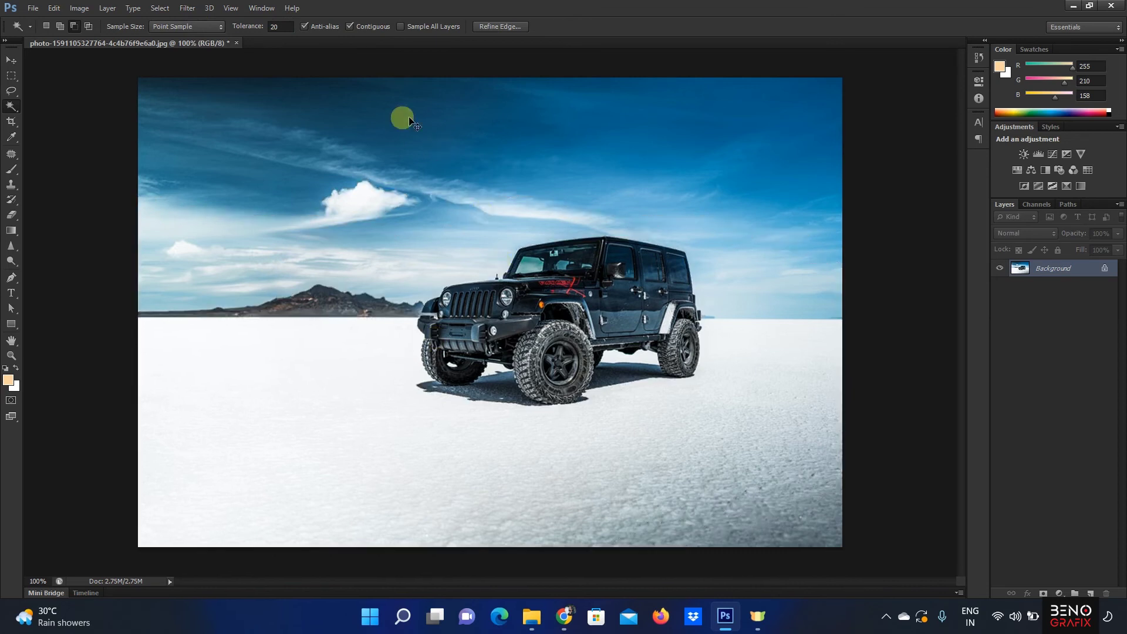
- Select the white ground beside the jeep with the Magic Wand at tolerance 20, and deselect it
{"action": "left_click", "coordinate": [279, 27]}
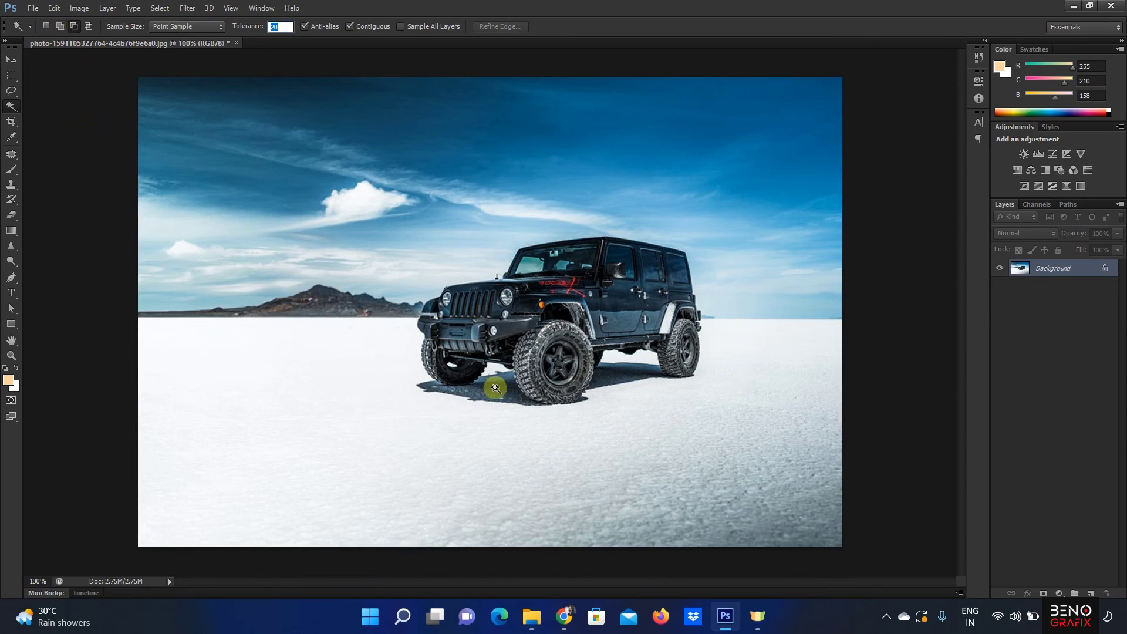
{"action": "left_click", "coordinate": [379, 399]}
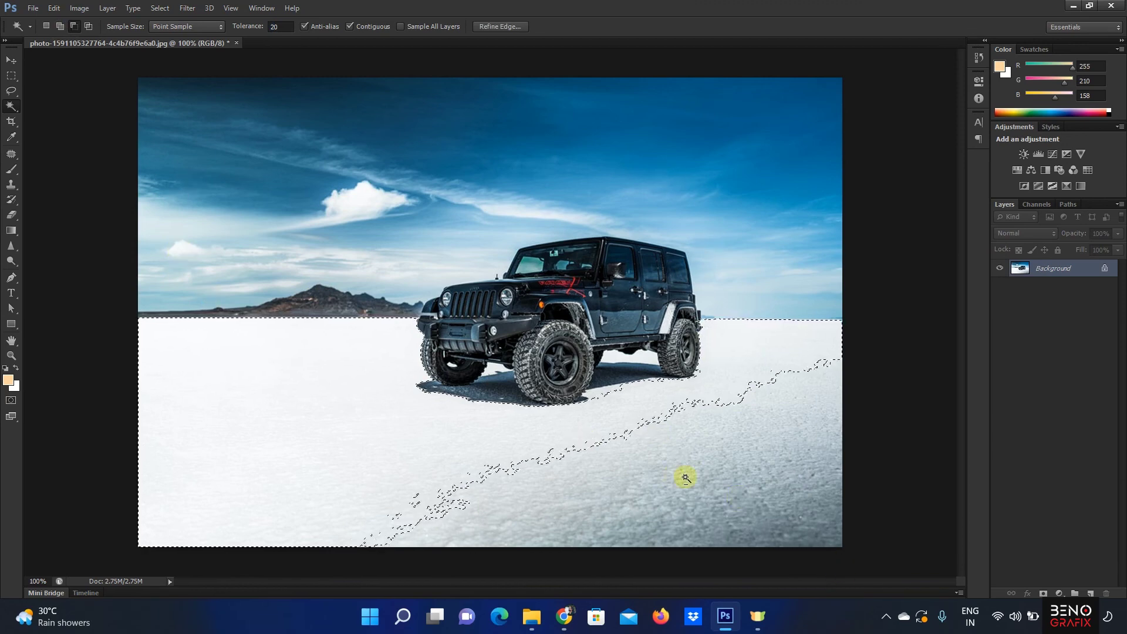
{"action": "key", "text": "ctrl+d"}
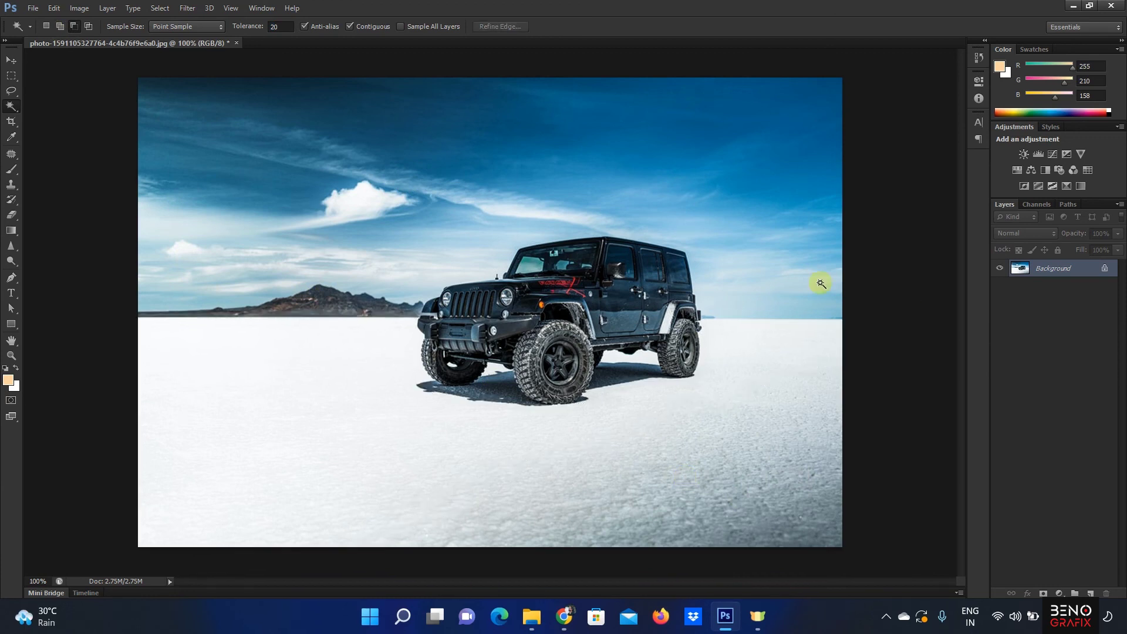